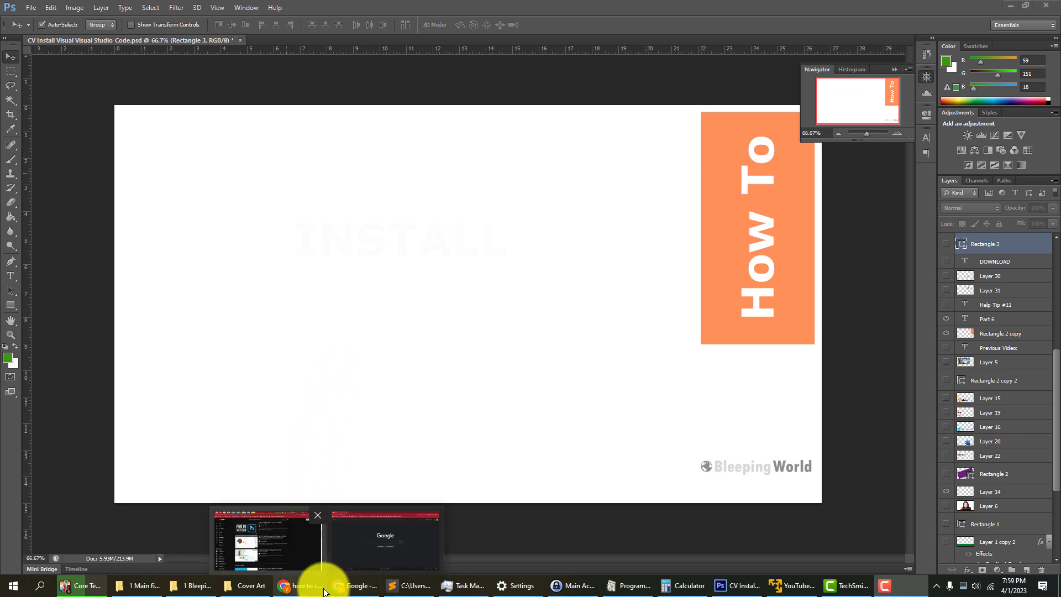
Step: Open cdnlogo.com_react.svg from the Cover Art folder with Adobe Photoshop CS6
left_click(249, 587)
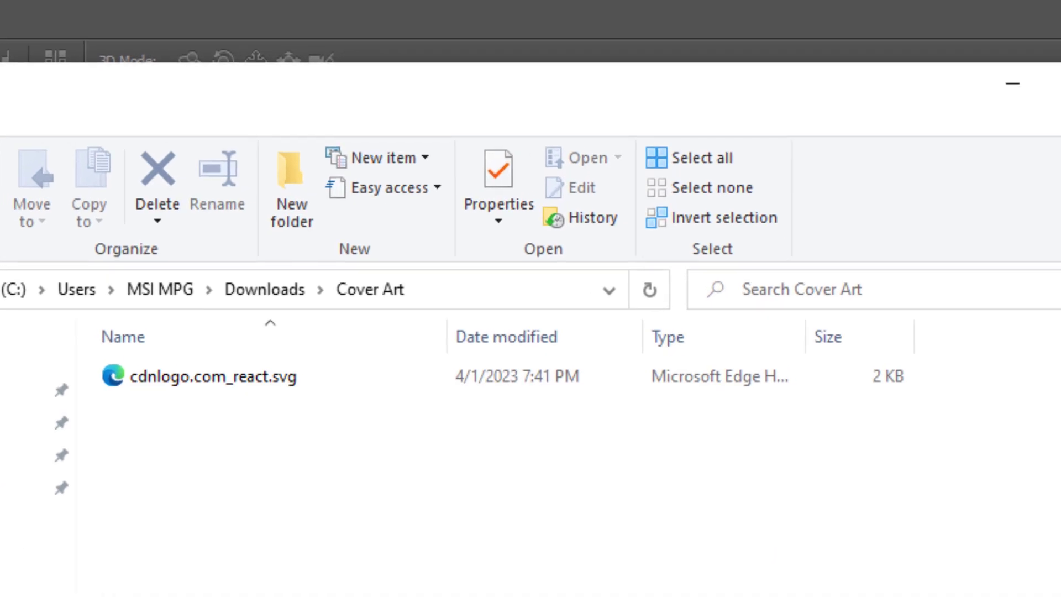
left_click(166, 365)
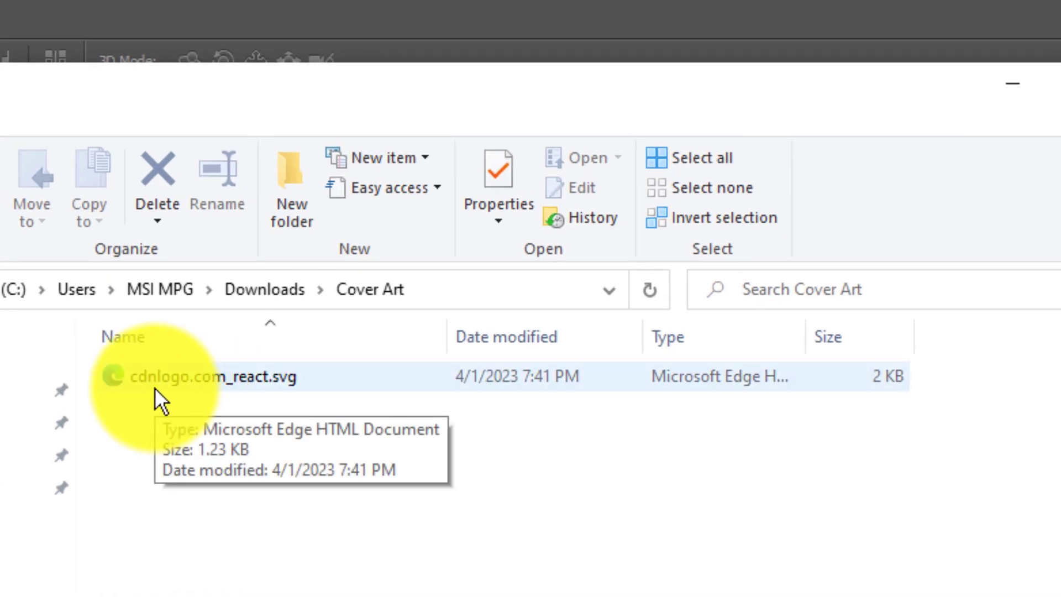
double_click(156, 387)
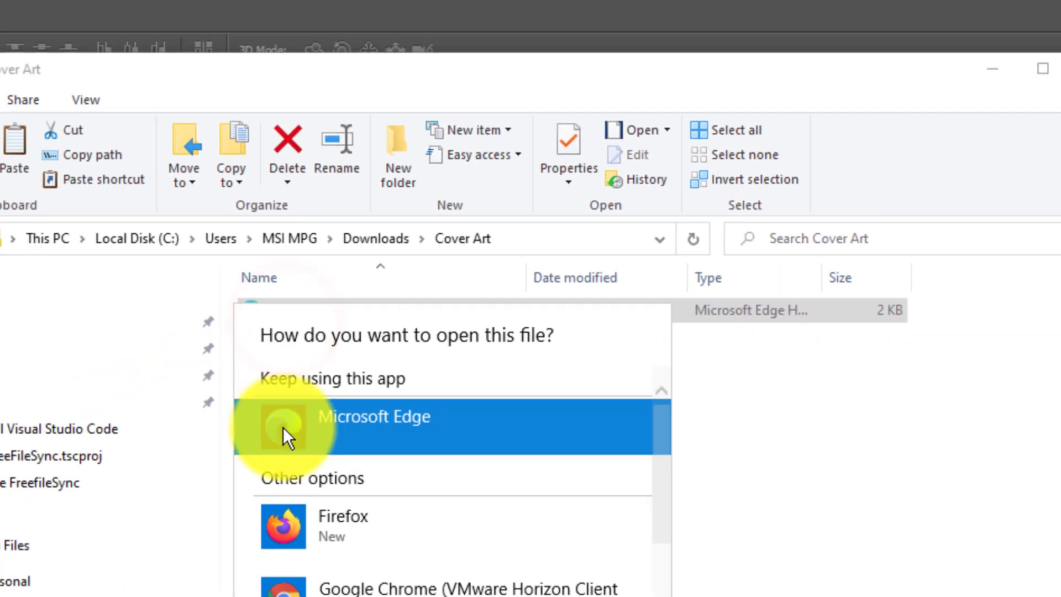
scroll(543, 429, "down", 3)
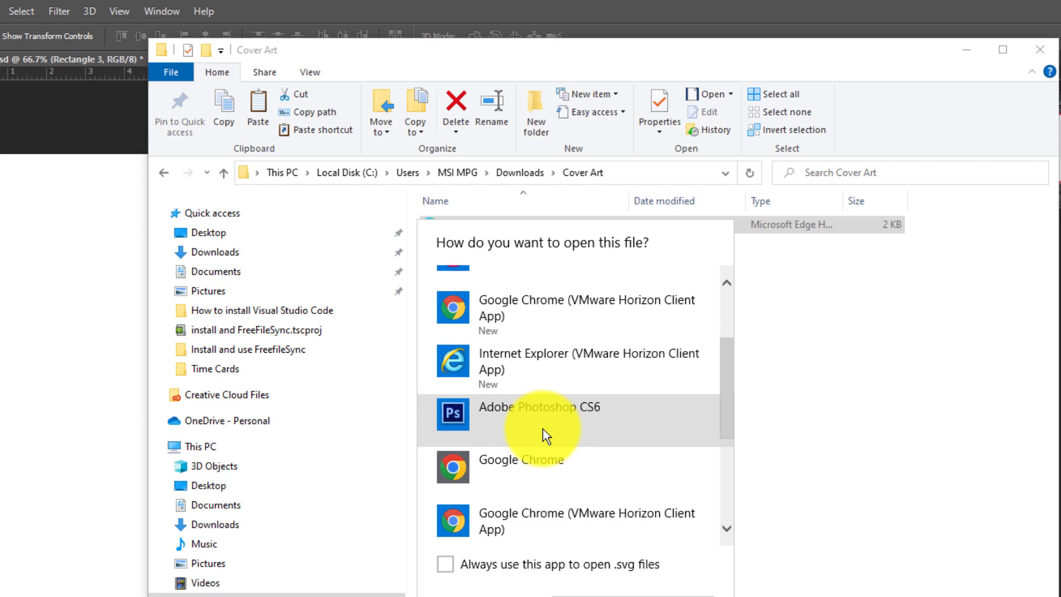
left_click(507, 401)
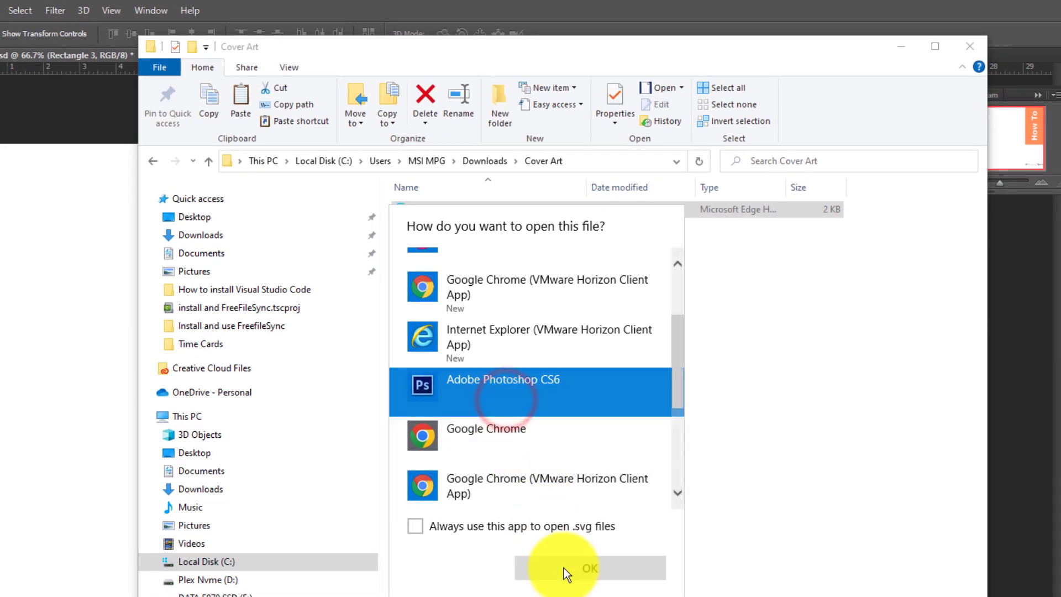
Step: Confirm the Open With choice and dismiss Photoshop's 'not the right kind of document' error
left_click(564, 568)
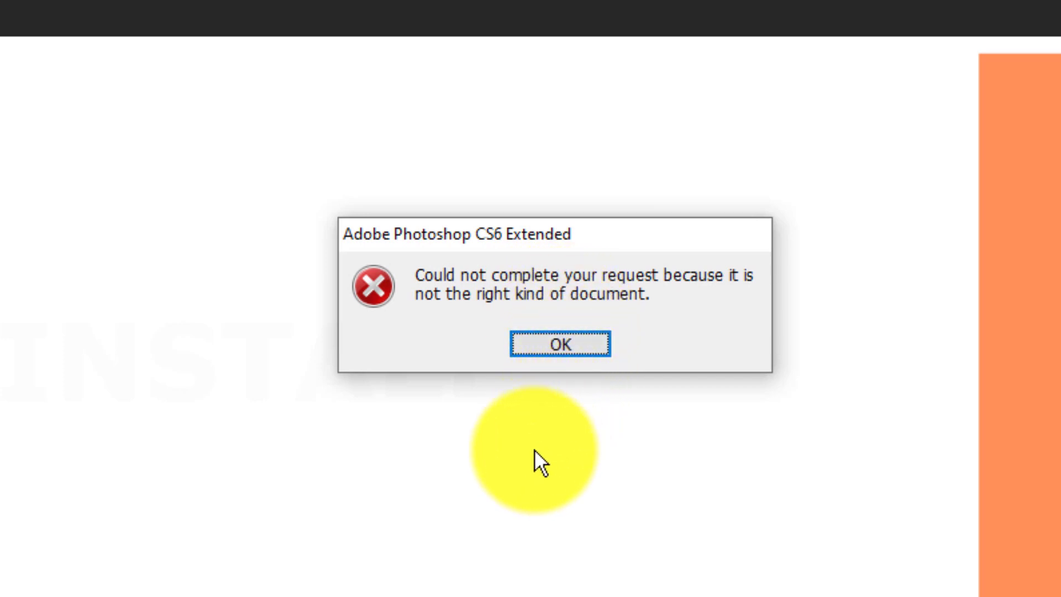
left_click(427, 355)
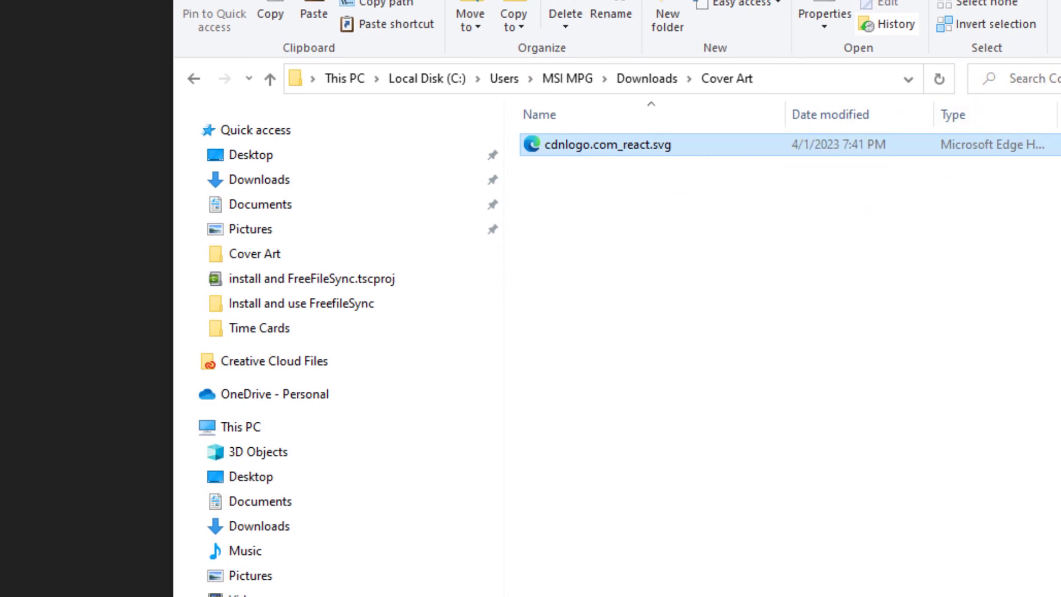
key("Return")
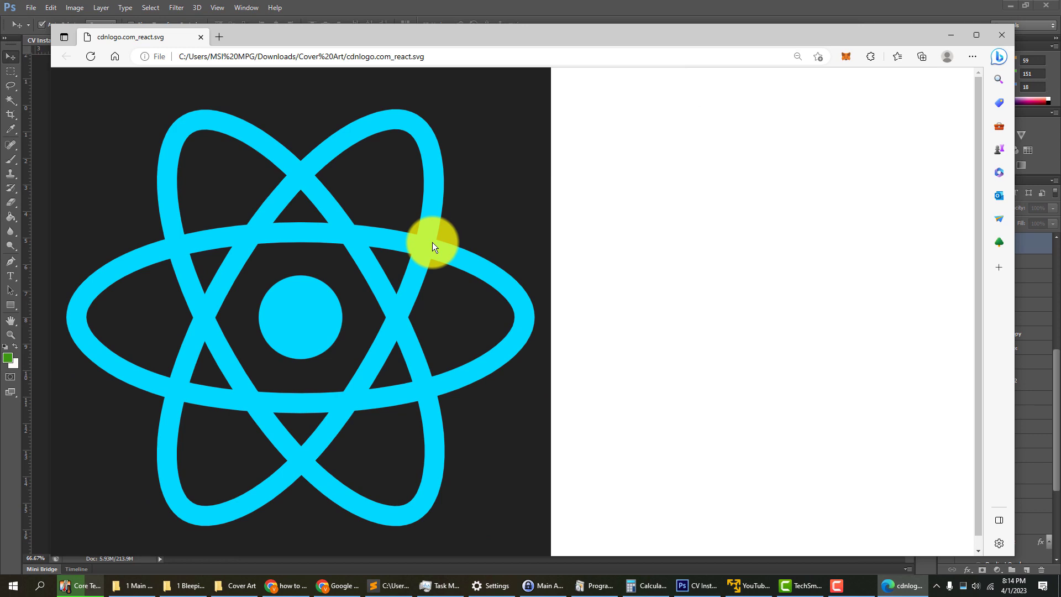
left_click(992, 37)
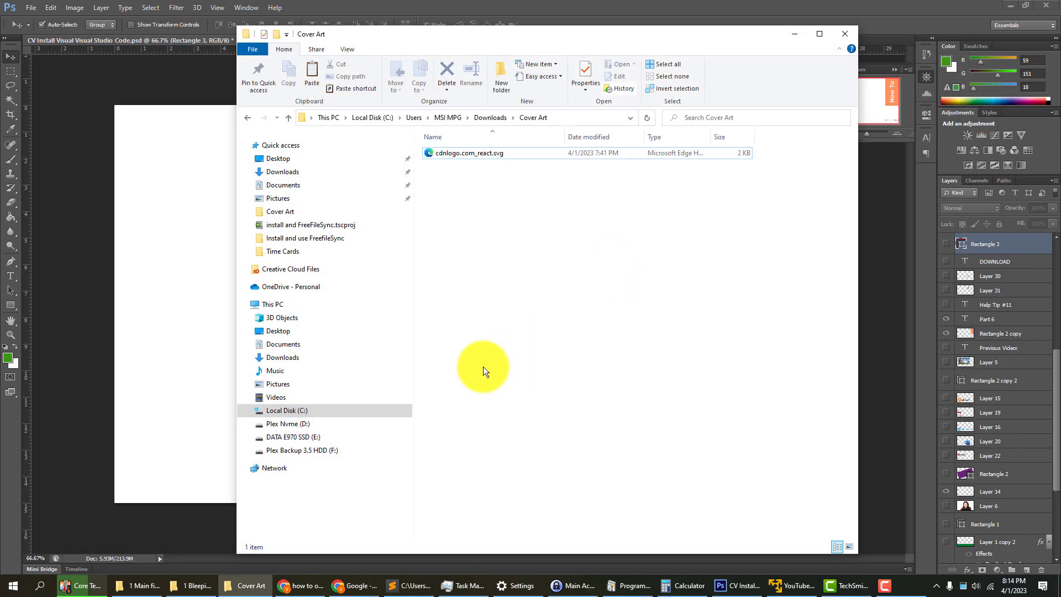
mouse_move(349, 585)
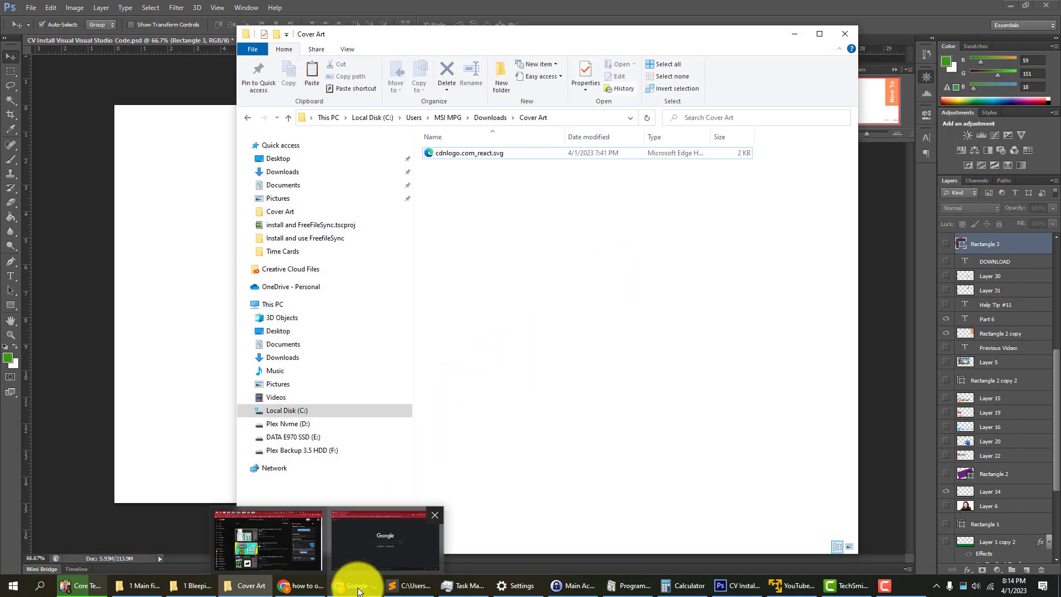
Step: Search Google in Chrome for 'svg to png' to find an online converter
left_click(359, 589)
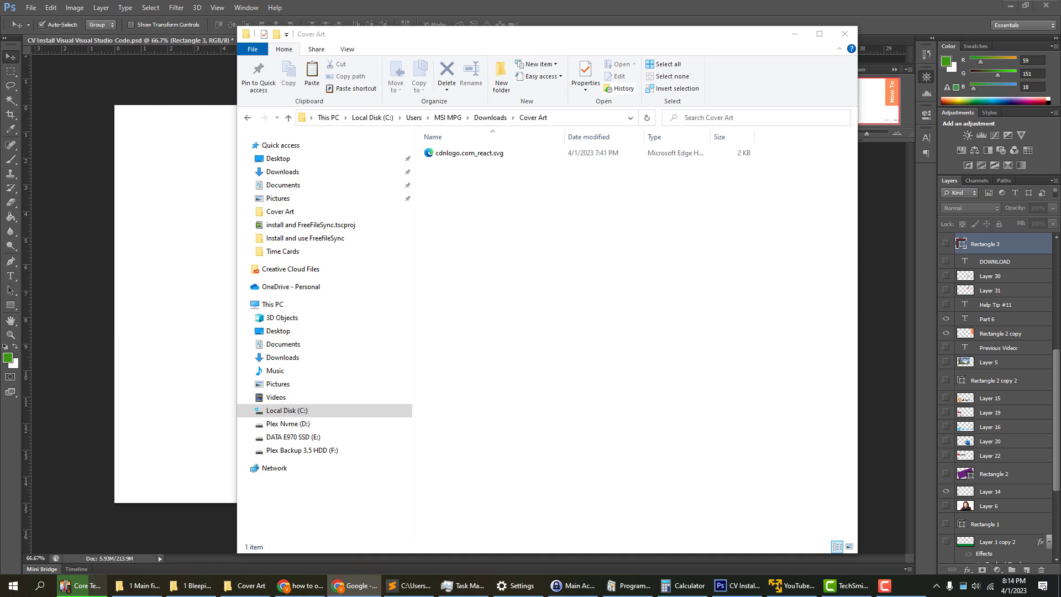
left_click_drag(1041, 48, 379, 47)
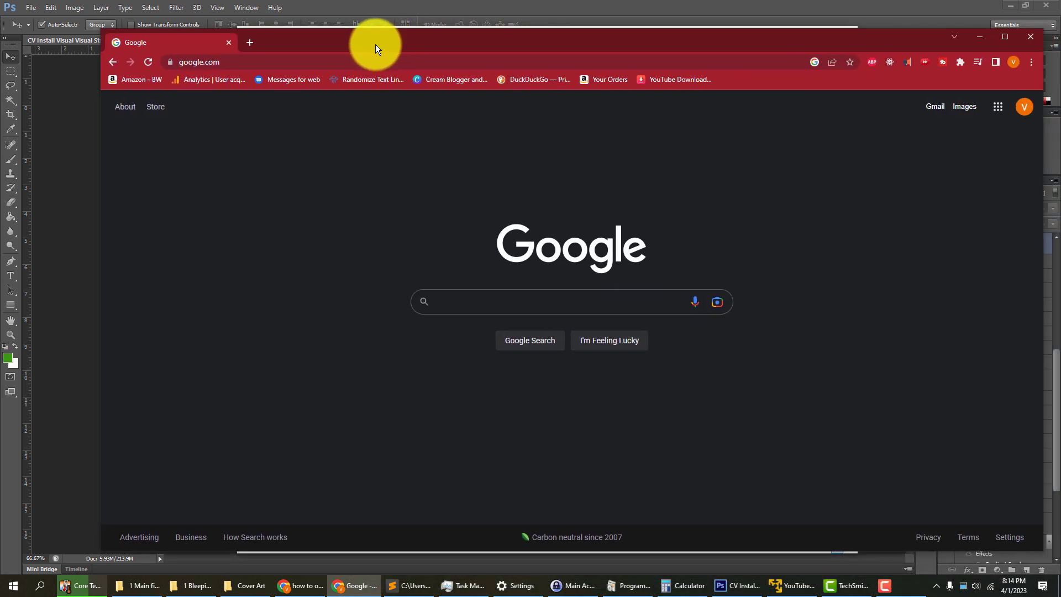
left_click(475, 300)
type("sv")
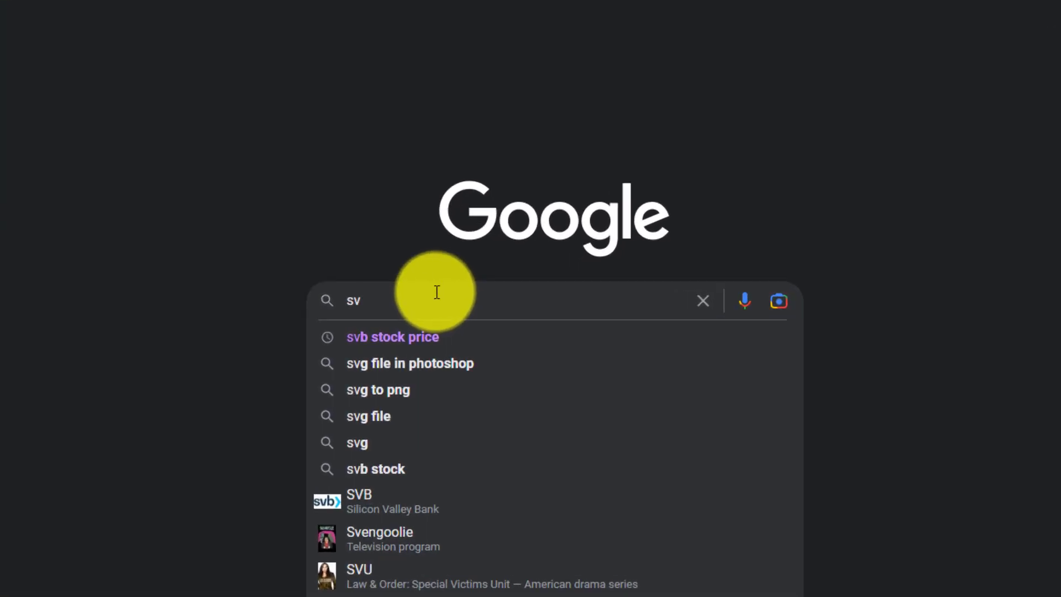
type("g to png")
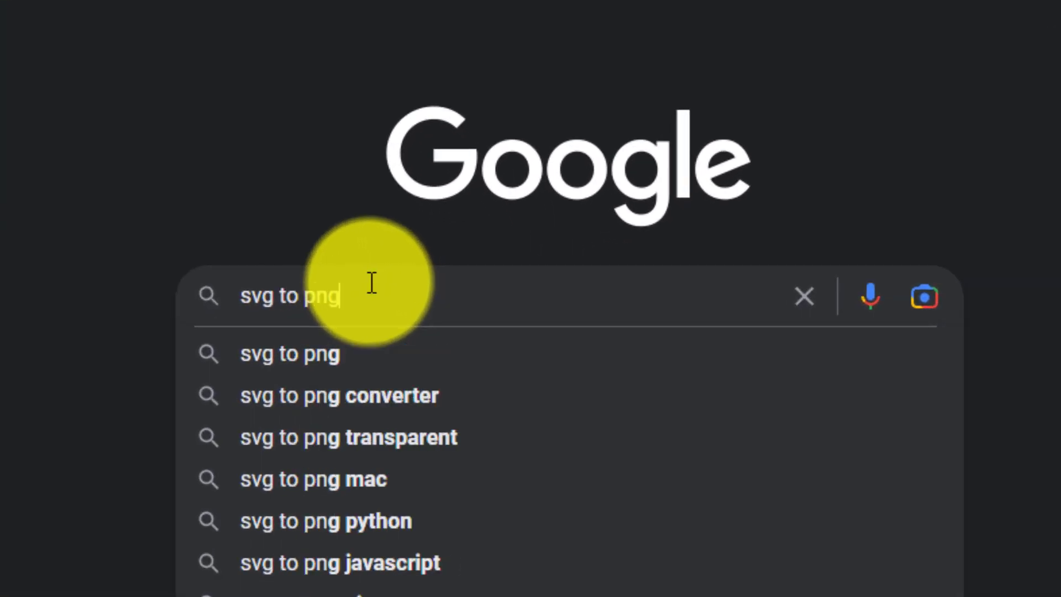
key("Return")
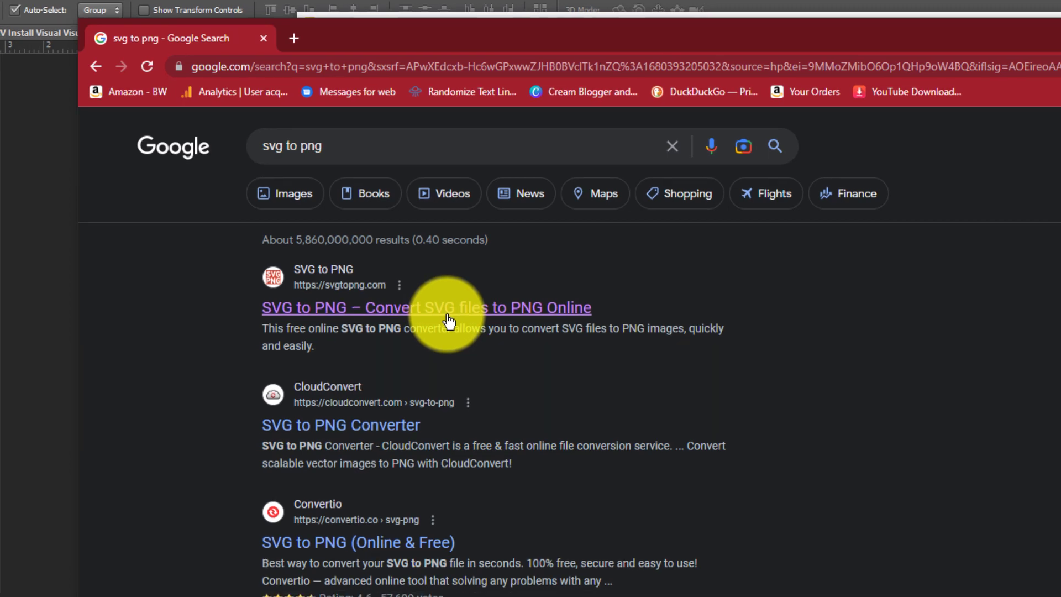
Step: Upload cdnlogo.com_react.svg to svgtopng.com and download the converted cdnlogo.com_react.png
left_click(448, 319)
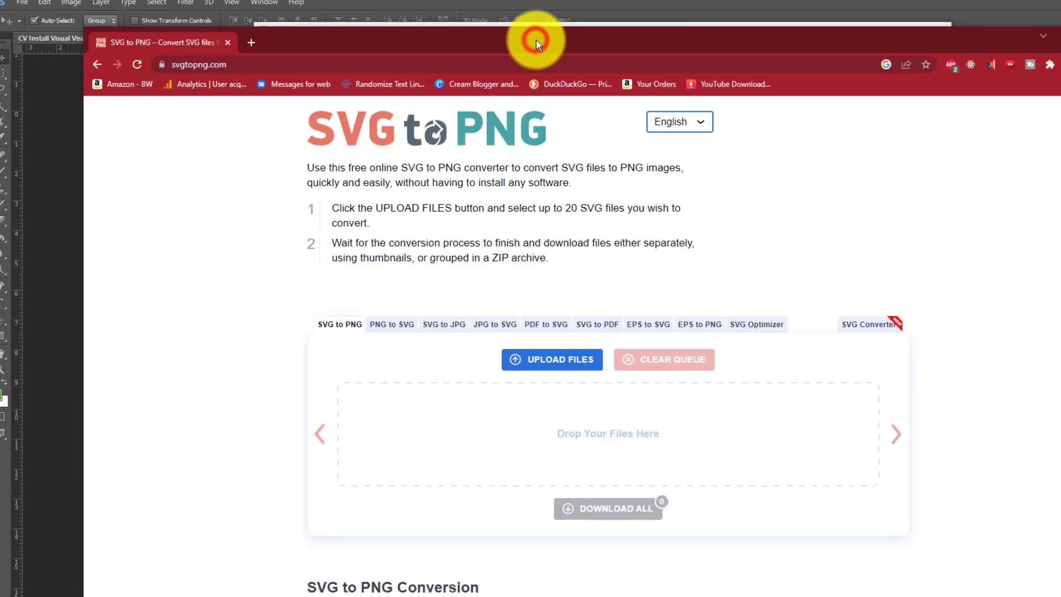
left_click(504, 29)
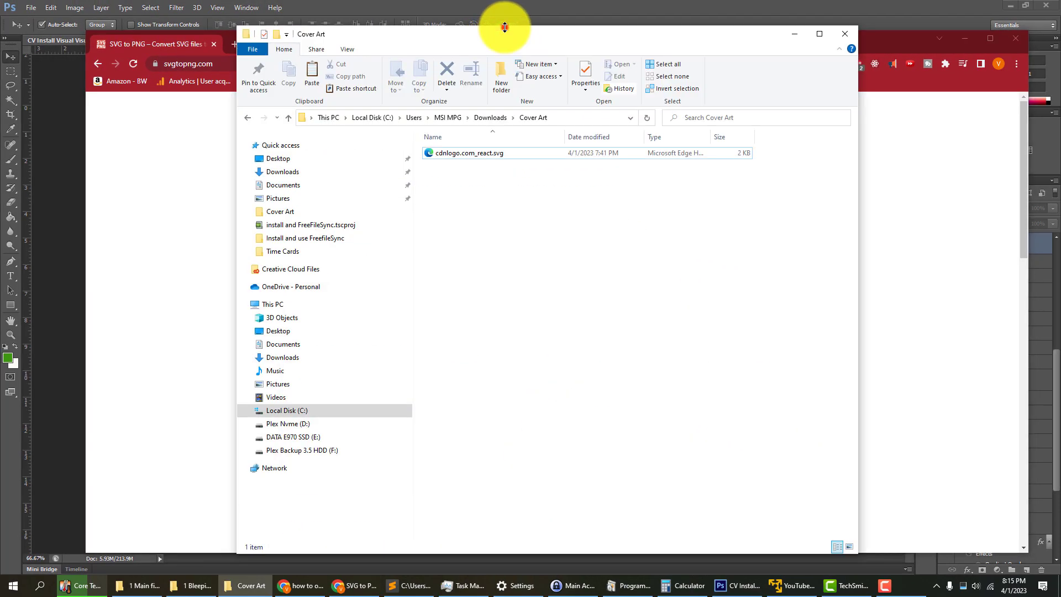
left_click_drag(504, 29, 796, 84)
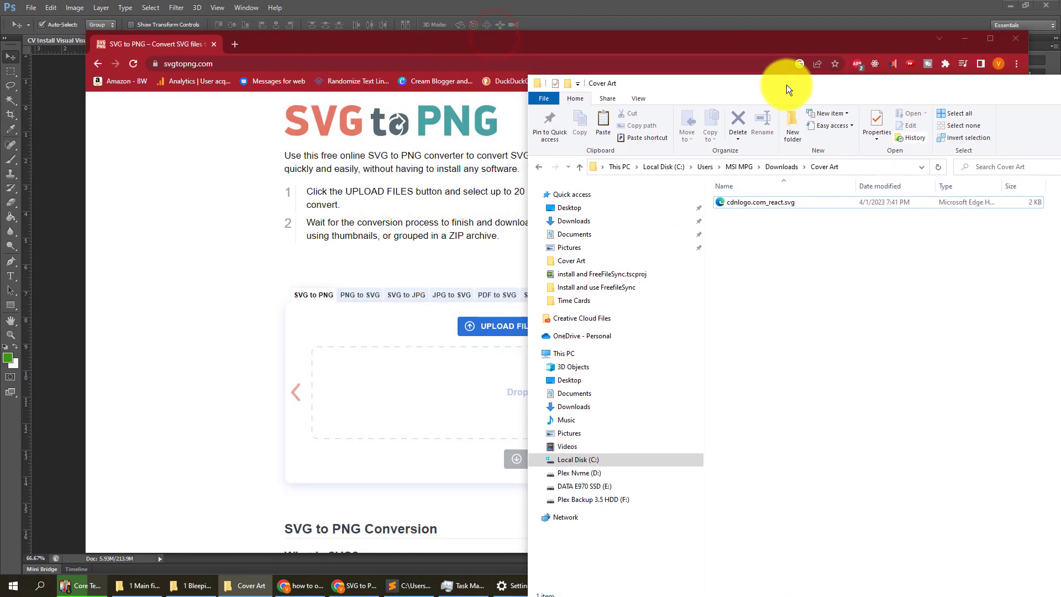
left_click_drag(726, 203, 394, 393)
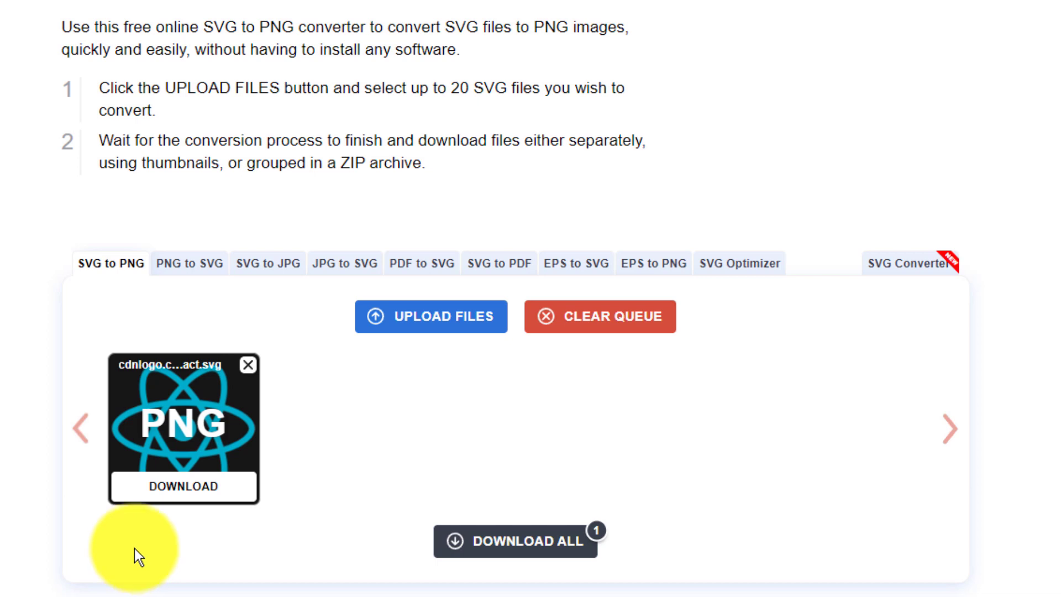
left_click(183, 487)
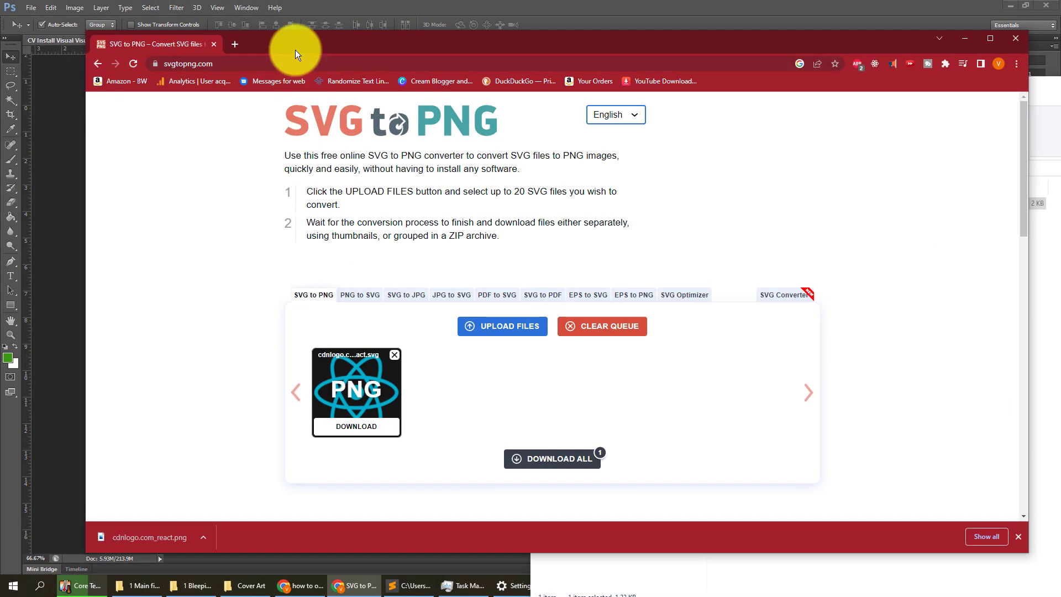
Step: Save cdnlogo.com_react.png into the Cover Art folder and drag it toward the Photoshop thumbnail
mouse_move(843, 142)
left_mouse_down()
mouse_move(848, 39)
mouse_move(1028, 44)
left_mouse_up()
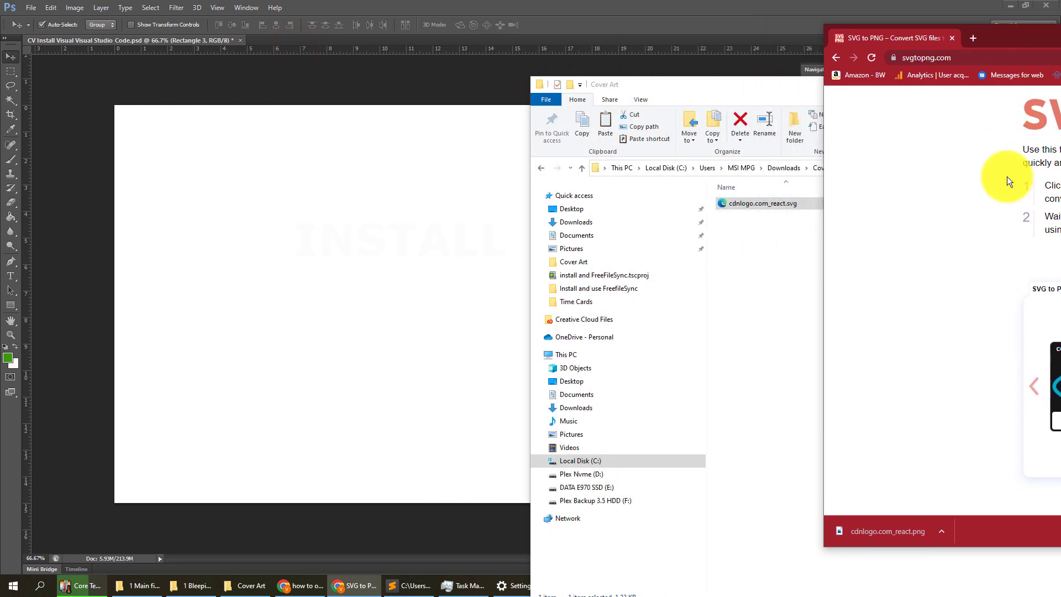
left_click_drag(854, 506, 771, 295)
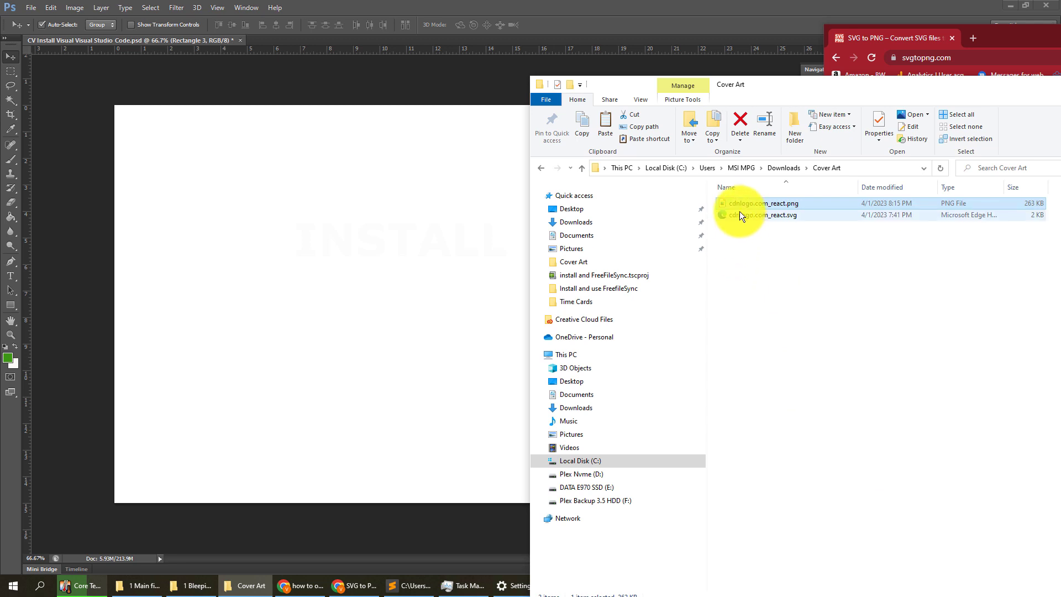
left_click_drag(739, 205, 390, 240)
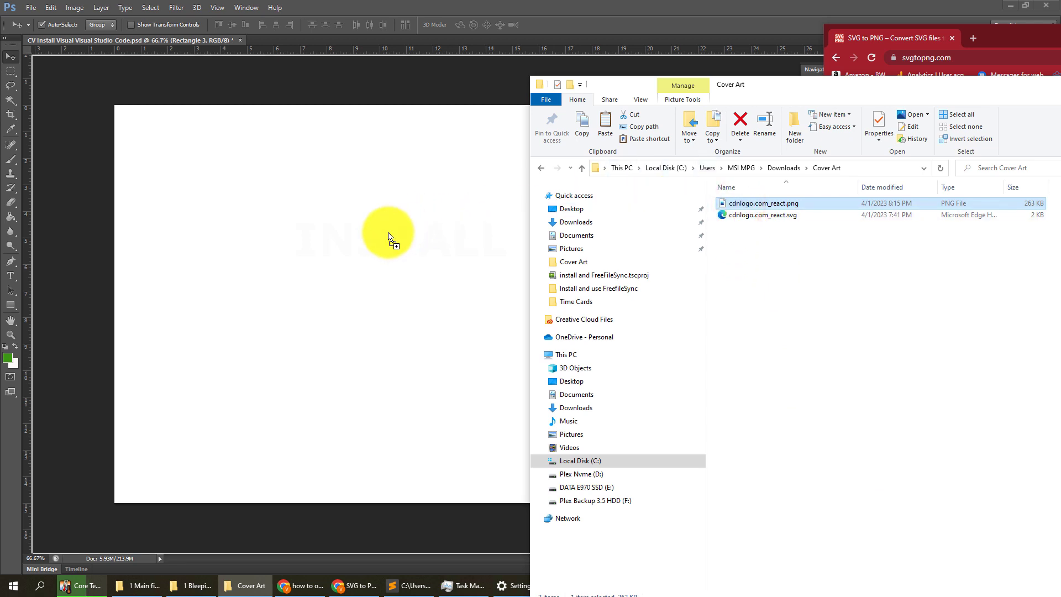
Step: Place cdnlogo.com_react.png on the How To INSTALL thumbnail canvas and commit it
left_click_drag(390, 239, 390, 239)
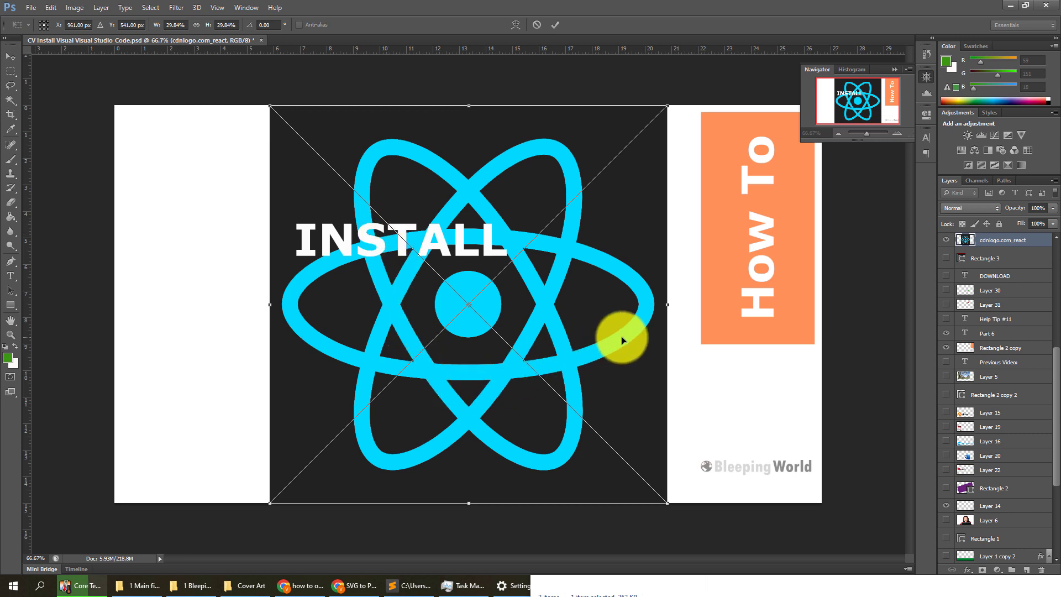
key("Return")
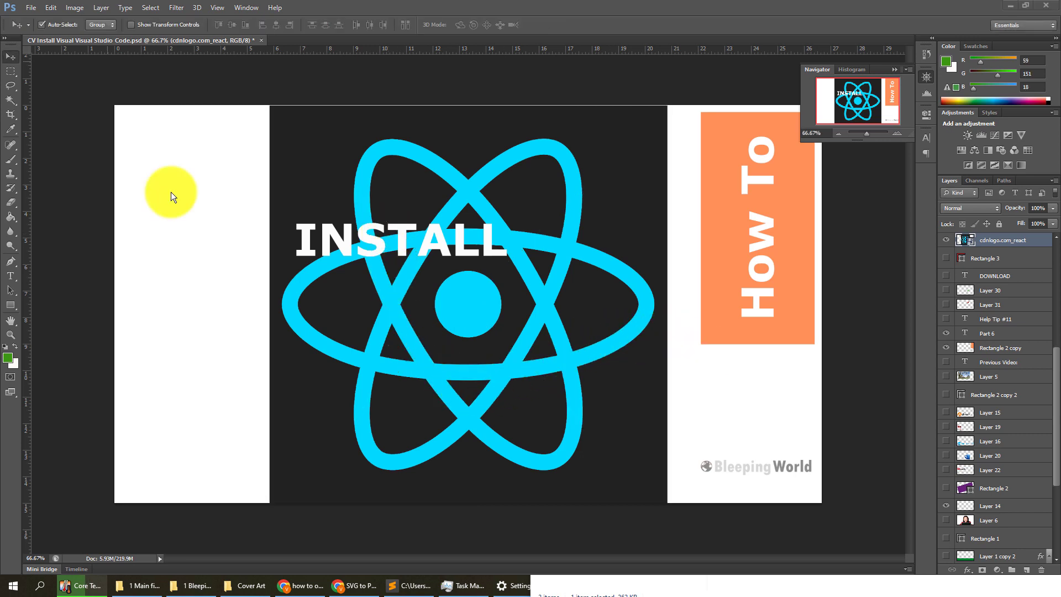